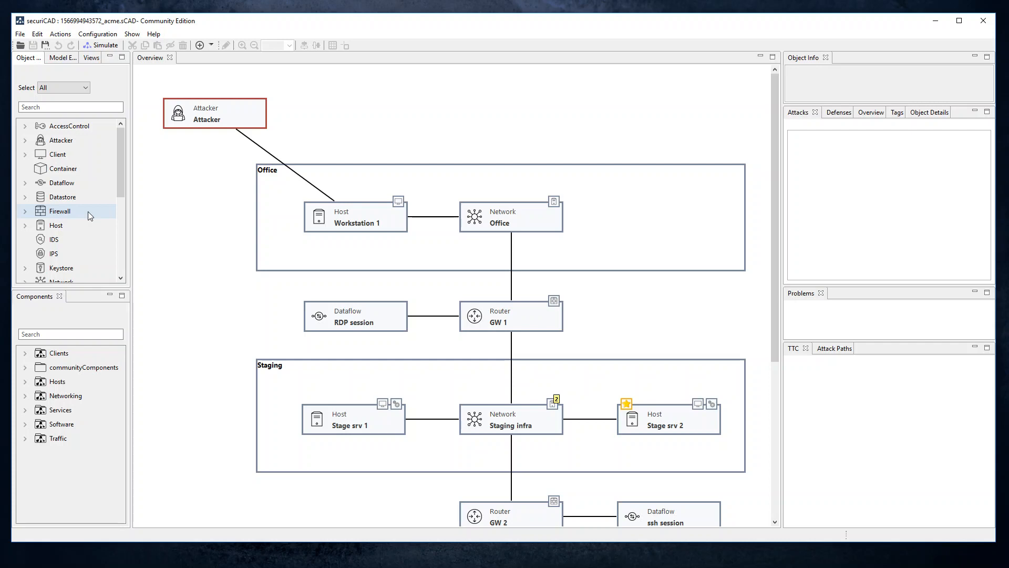
Place a new Host above the Office zone beside the Attacker, and attach a new AccessControl object to it
{"action": "left_click_drag", "start_coordinate": [70, 225], "coordinate": [383, 81]}
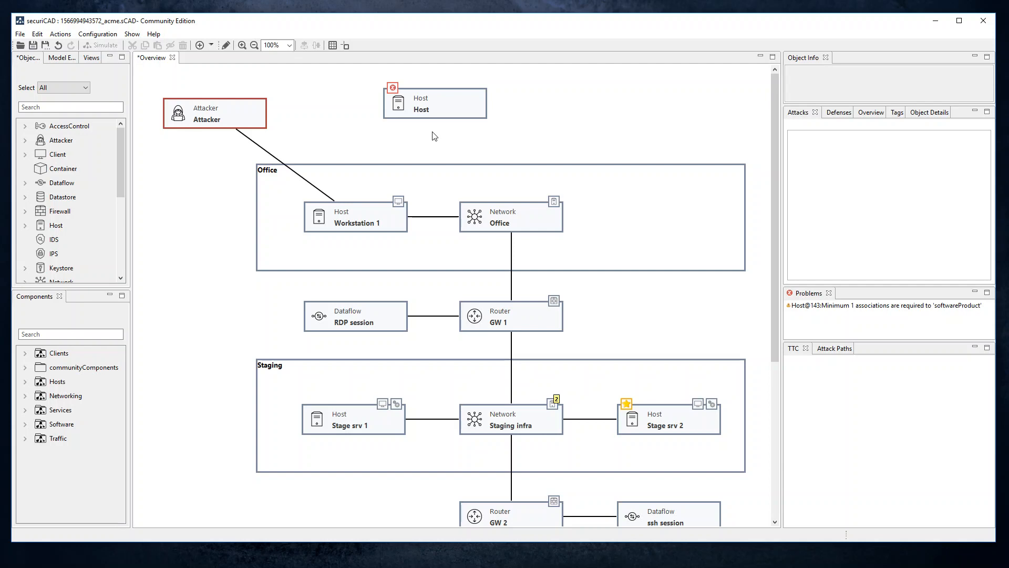
{"action": "left_click", "coordinate": [455, 103]}
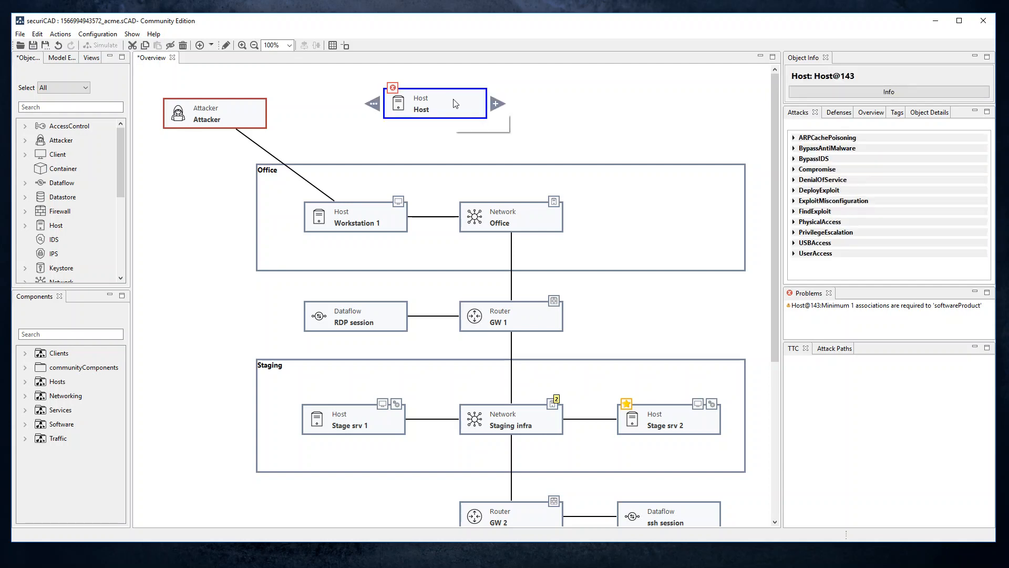
{"action": "left_click", "coordinate": [496, 105]}
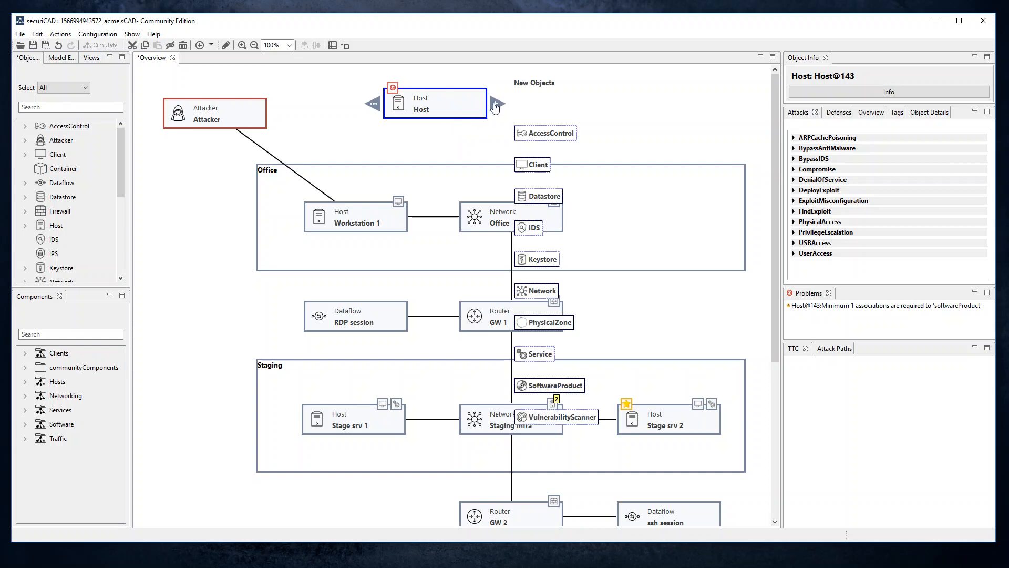
{"action": "left_click", "coordinate": [559, 133]}
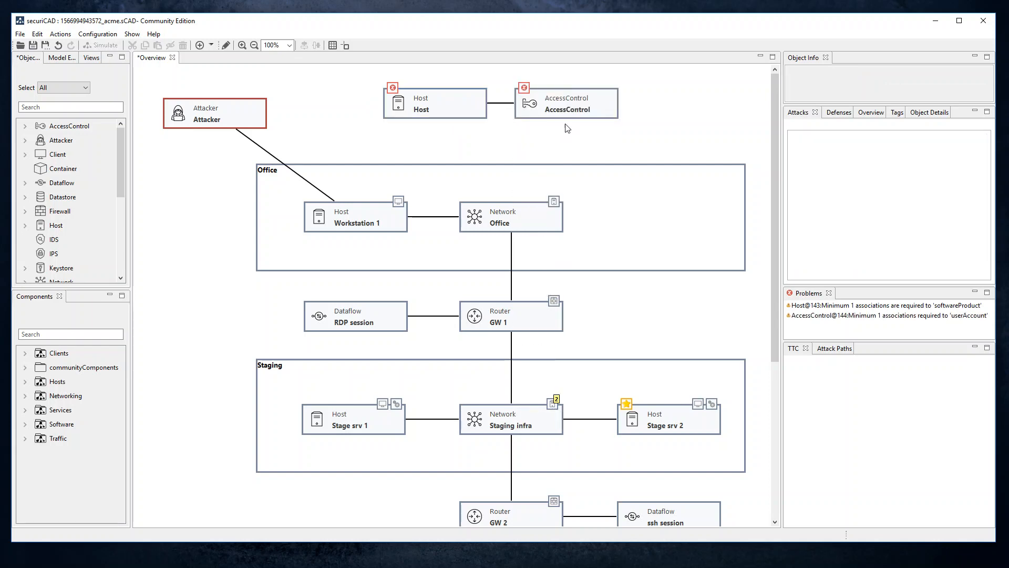
Hide the Host's AccessControl from the diagram and attach a new Service to the Host with the Non-Root Application execution association
{"action": "left_click_drag", "start_coordinate": [581, 110], "coordinate": [468, 112]}
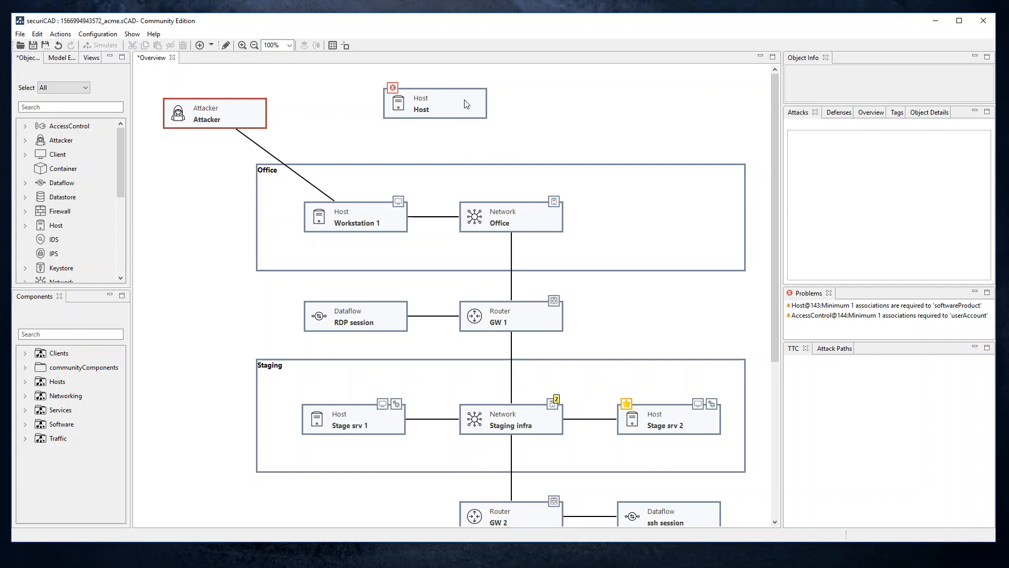
{"action": "left_click", "coordinate": [466, 103]}
{"action": "mouse_move", "coordinate": [495, 106]}
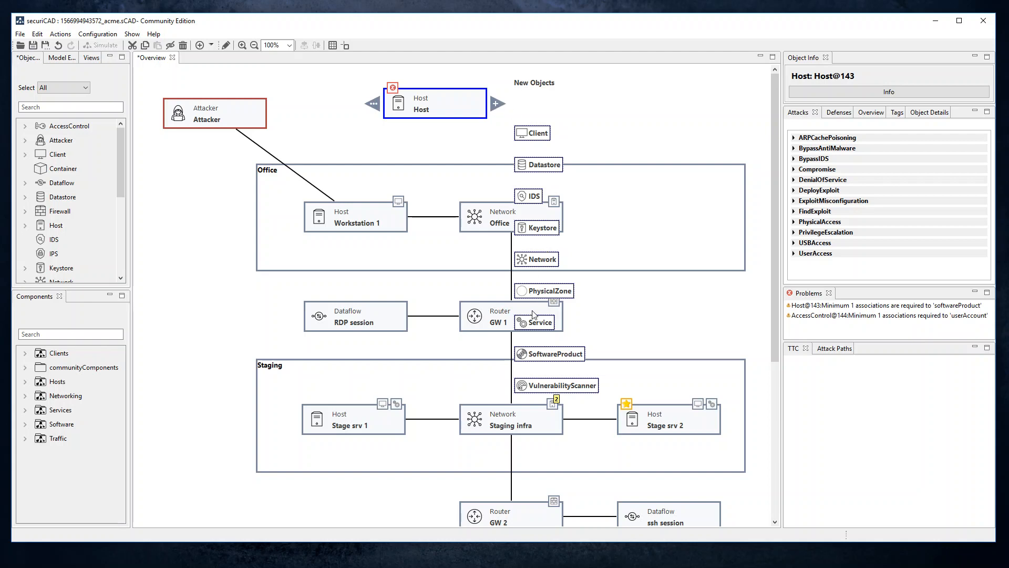
{"action": "left_click", "coordinate": [532, 323]}
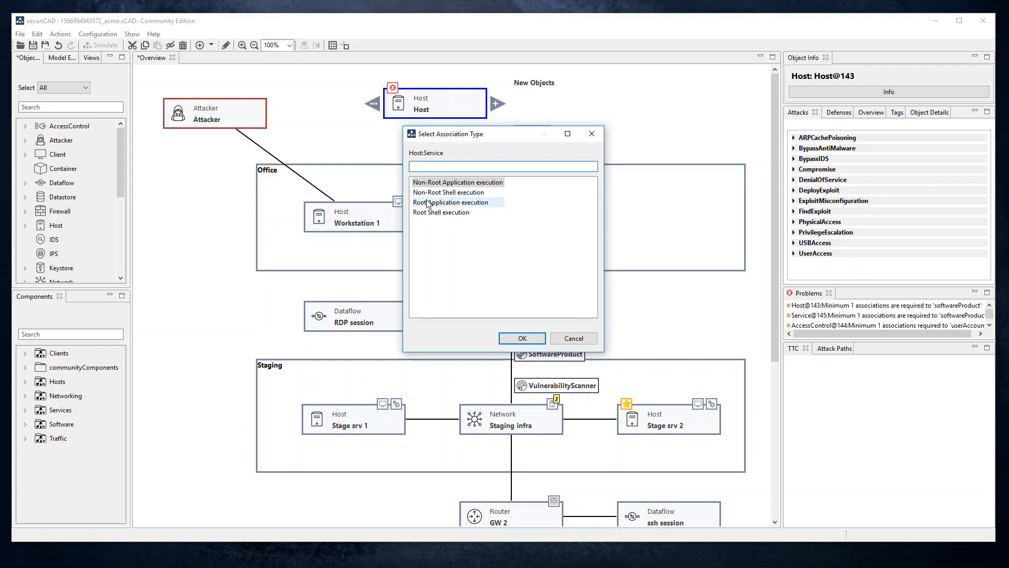
{"action": "left_click", "coordinate": [522, 339]}
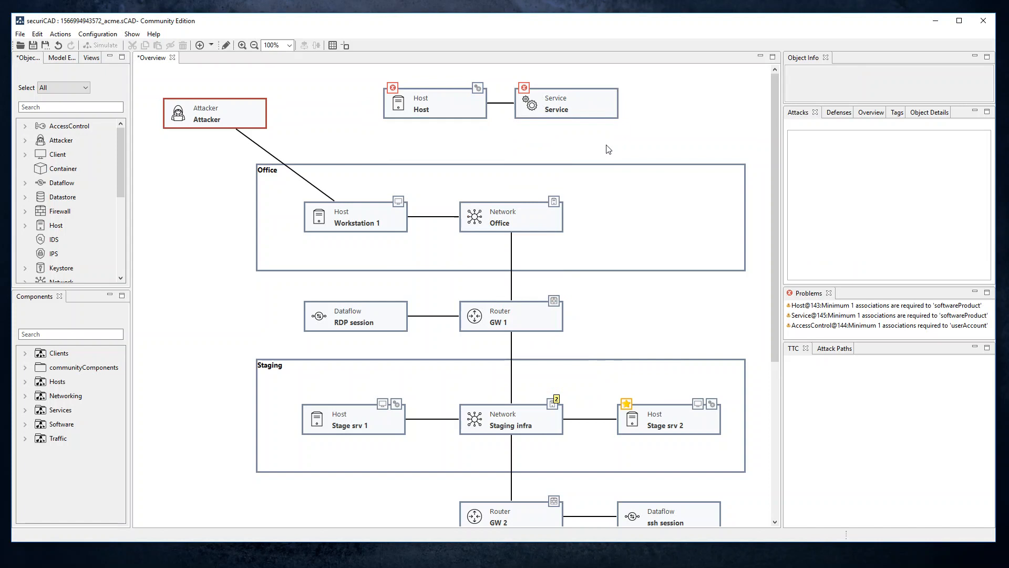
Attach a new AccessControl to the Service, then hide both the Service and its AccessControl from the diagram
{"action": "left_click", "coordinate": [595, 112]}
{"action": "left_click_drag", "start_coordinate": [595, 113], "coordinate": [606, 115]}
{"action": "left_click", "coordinate": [606, 114]}
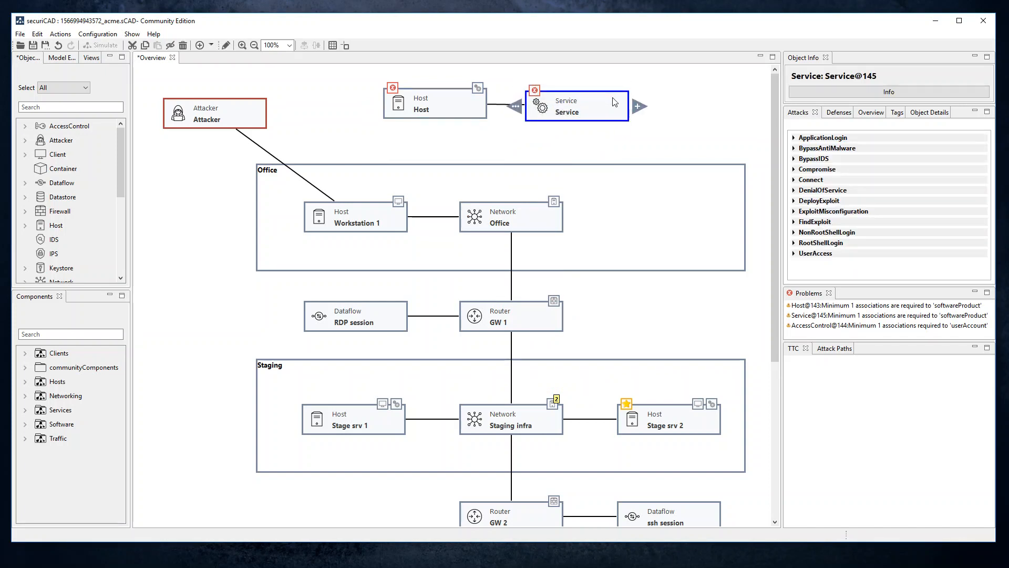
{"action": "left_click", "coordinate": [636, 112]}
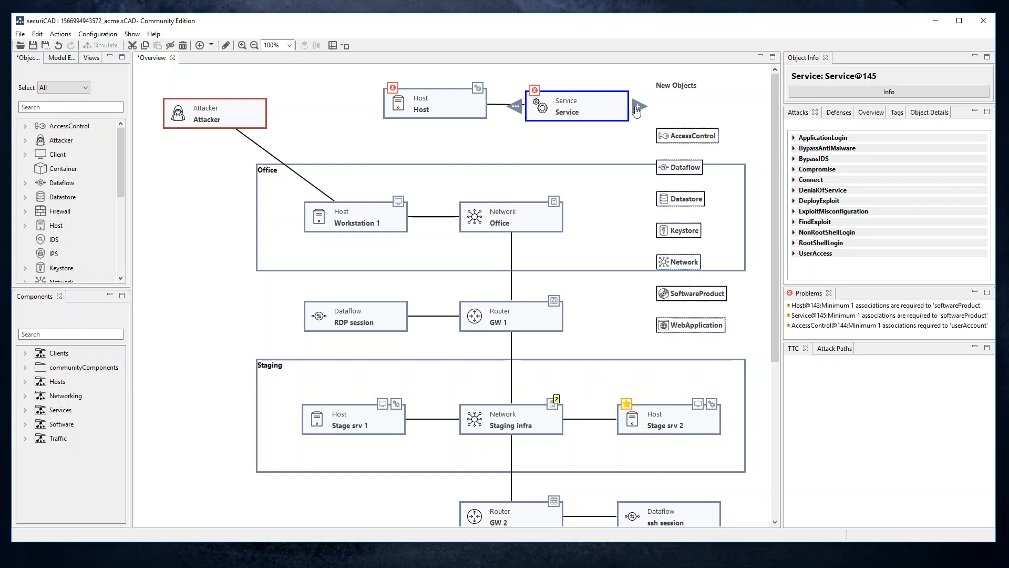
{"action": "left_click", "coordinate": [682, 141]}
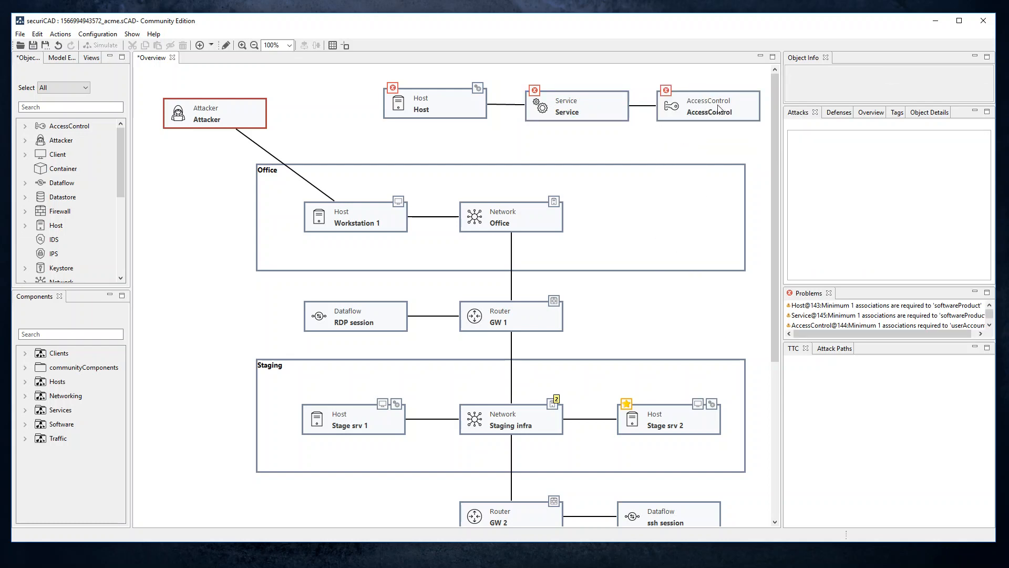
{"action": "left_click_drag", "start_coordinate": [717, 104], "coordinate": [465, 110]}
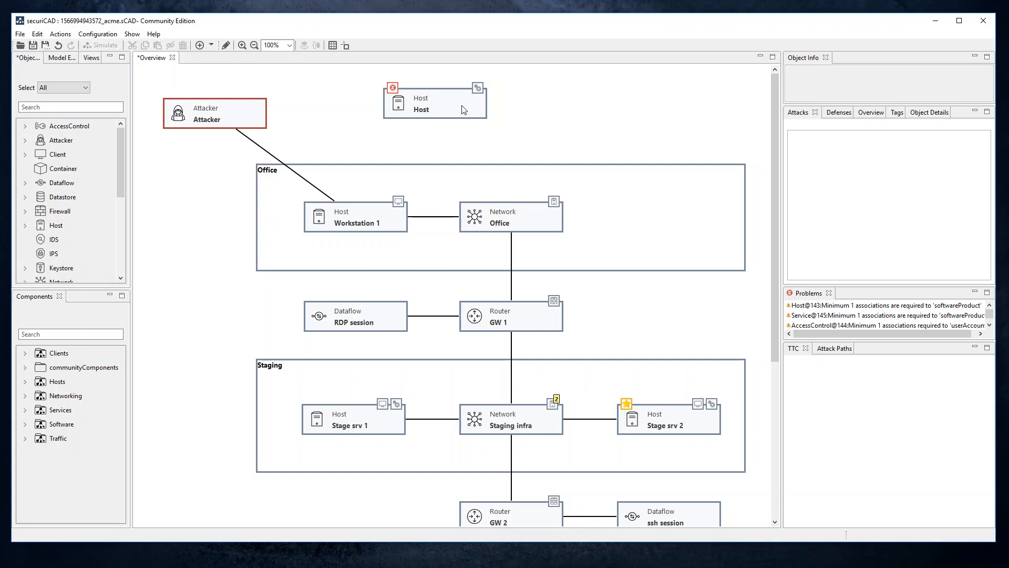
Add the predefined Linux web server component from the Hosts group beside the new Host above the Office zone
{"action": "left_click", "coordinate": [70, 483]}
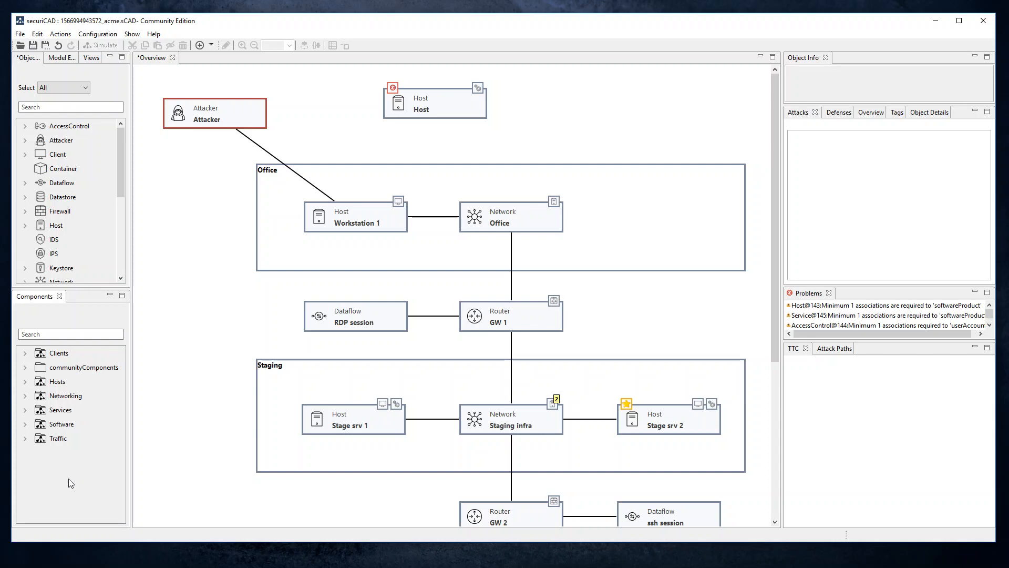
{"action": "left_click", "coordinate": [25, 382]}
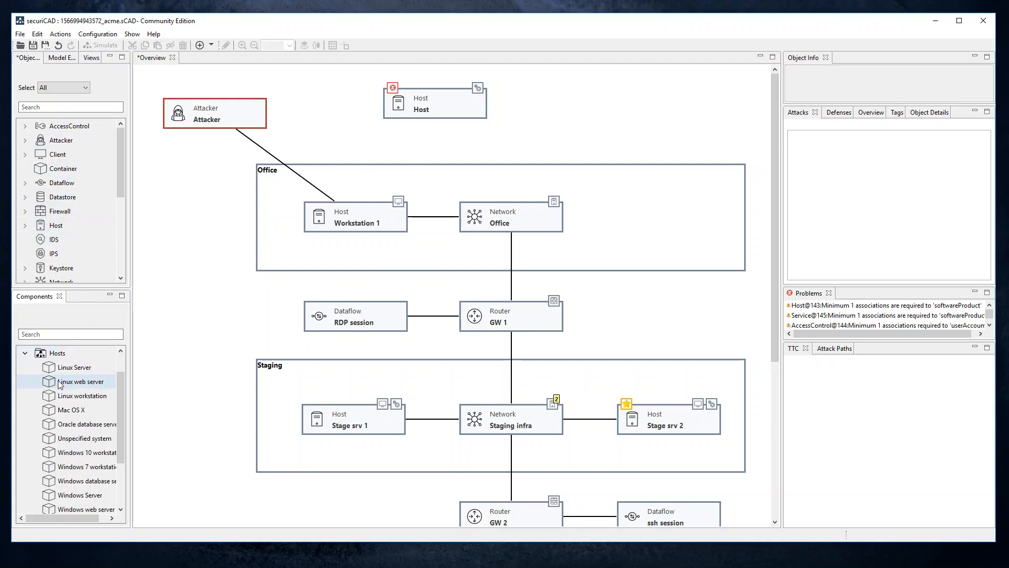
{"action": "left_click_drag", "start_coordinate": [73, 386], "coordinate": [531, 94]}
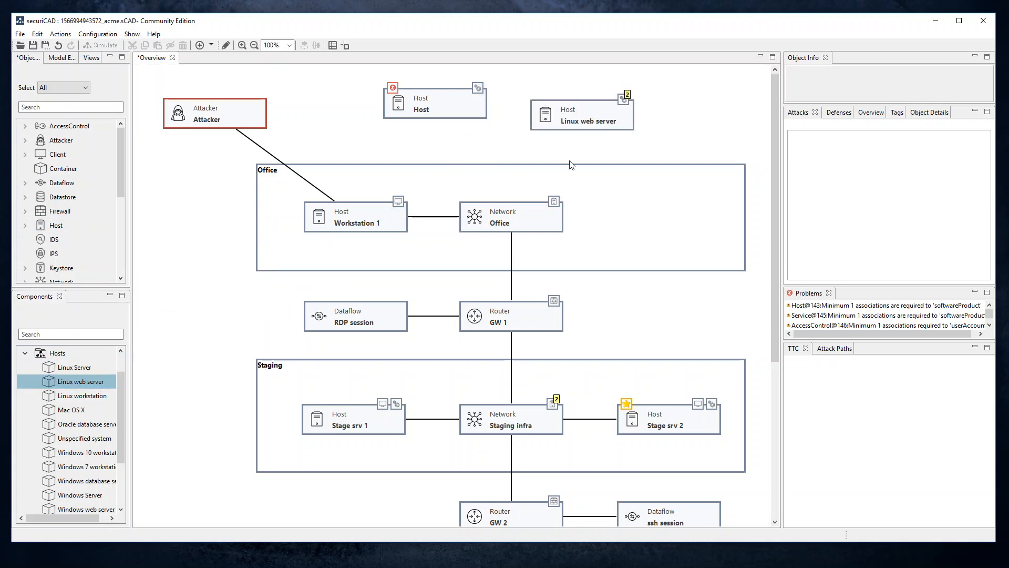
Show all objects connected to the Linux web server host in the Overview diagram
{"action": "left_click", "coordinate": [592, 113]}
{"action": "right_click", "coordinate": [592, 112]}
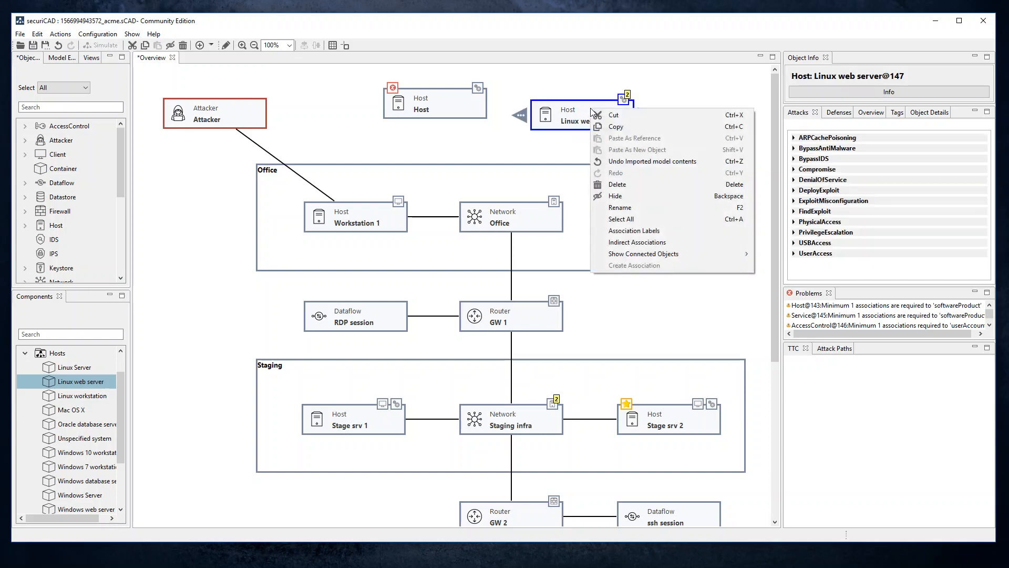
{"action": "mouse_move", "coordinate": [629, 256]}
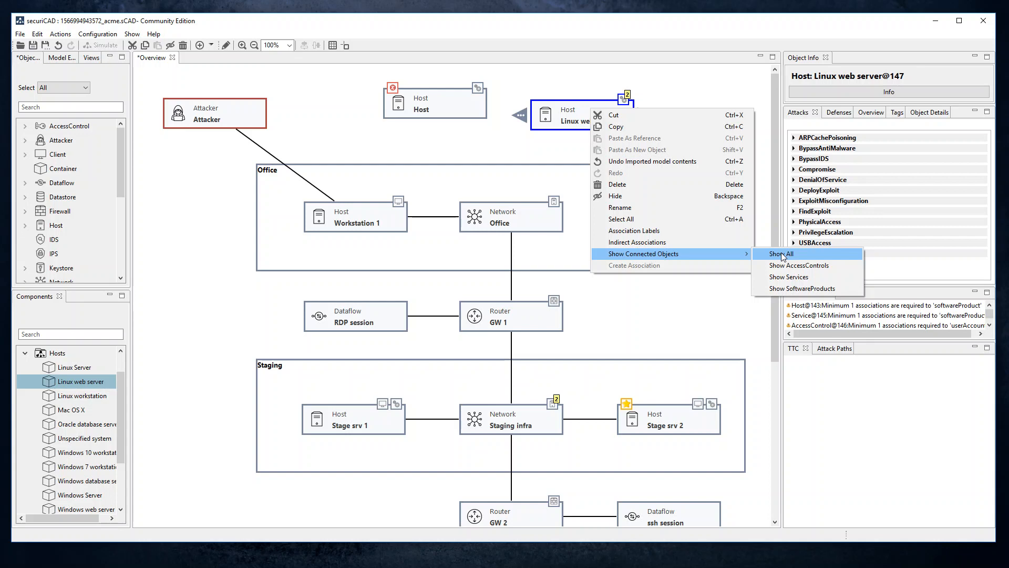
{"action": "left_click", "coordinate": [783, 255]}
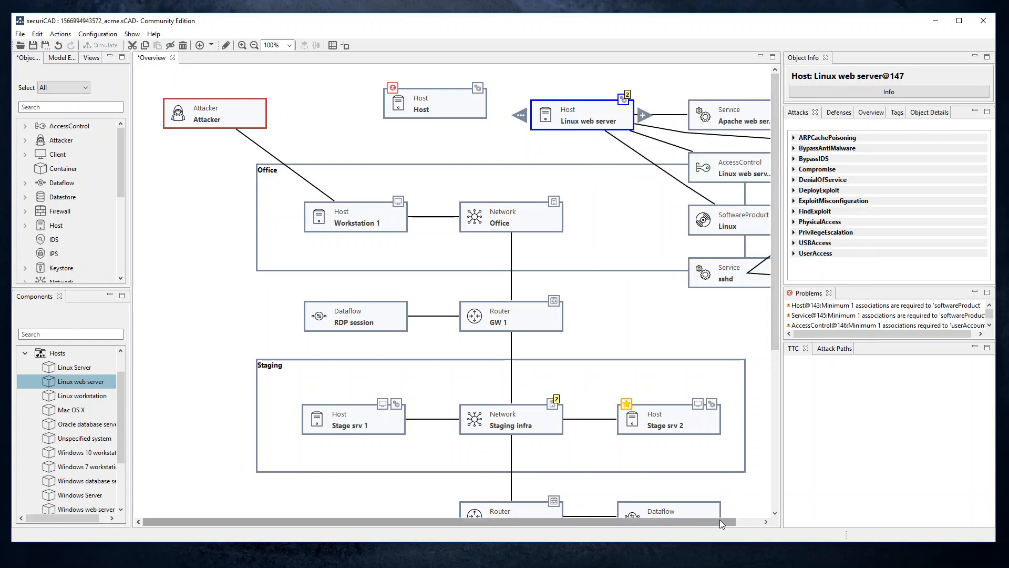
Spread out the Linux web server's Apache service, AccessControl, Linux software product and sshd service so their connections are easier to follow
{"action": "left_click_drag", "start_coordinate": [720, 522], "coordinate": [746, 522]}
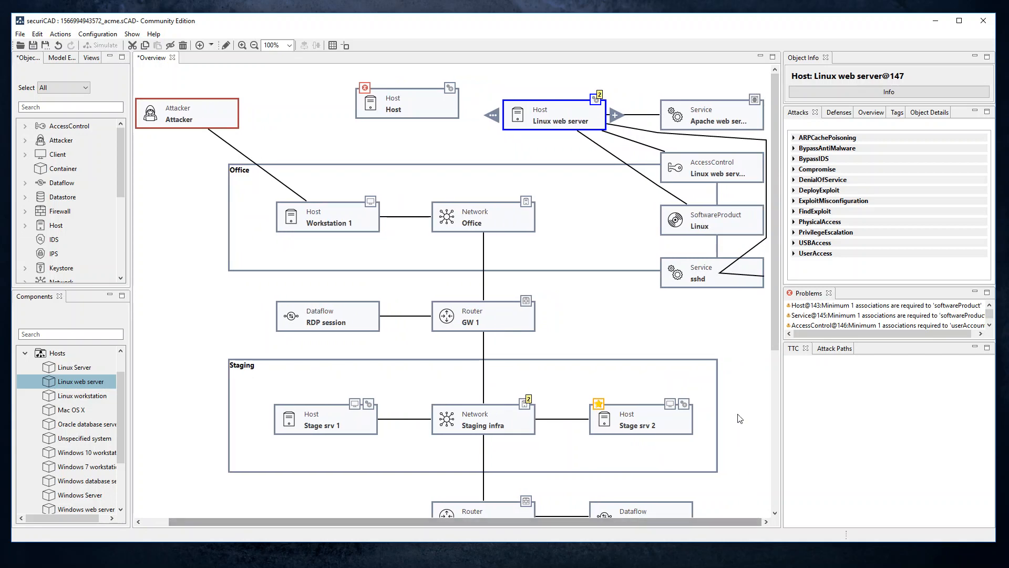
{"action": "left_click_drag", "start_coordinate": [704, 113], "coordinate": [690, 96]}
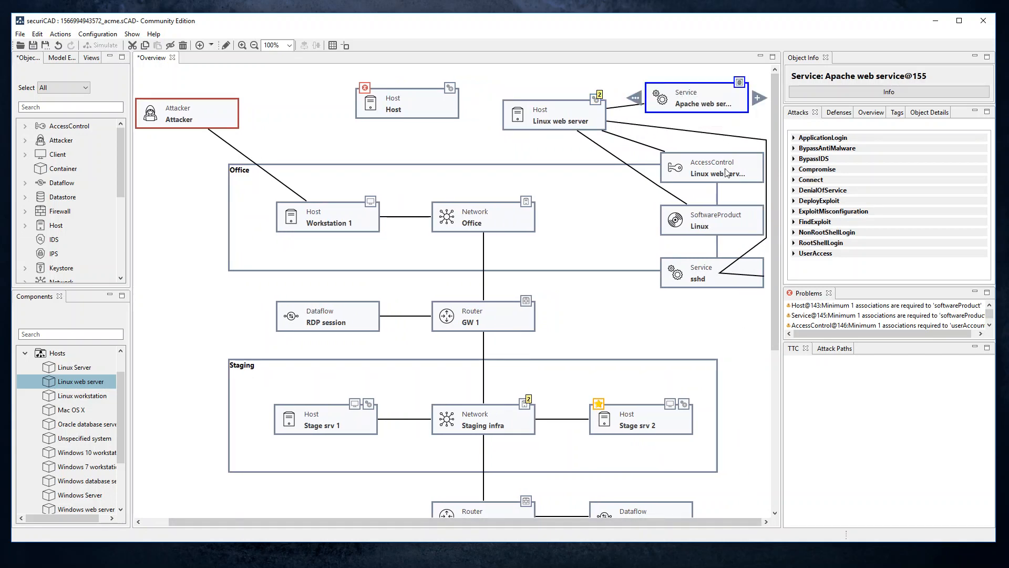
{"action": "left_click_drag", "start_coordinate": [725, 175], "coordinate": [710, 164]}
{"action": "left_click_drag", "start_coordinate": [734, 225], "coordinate": [633, 208]}
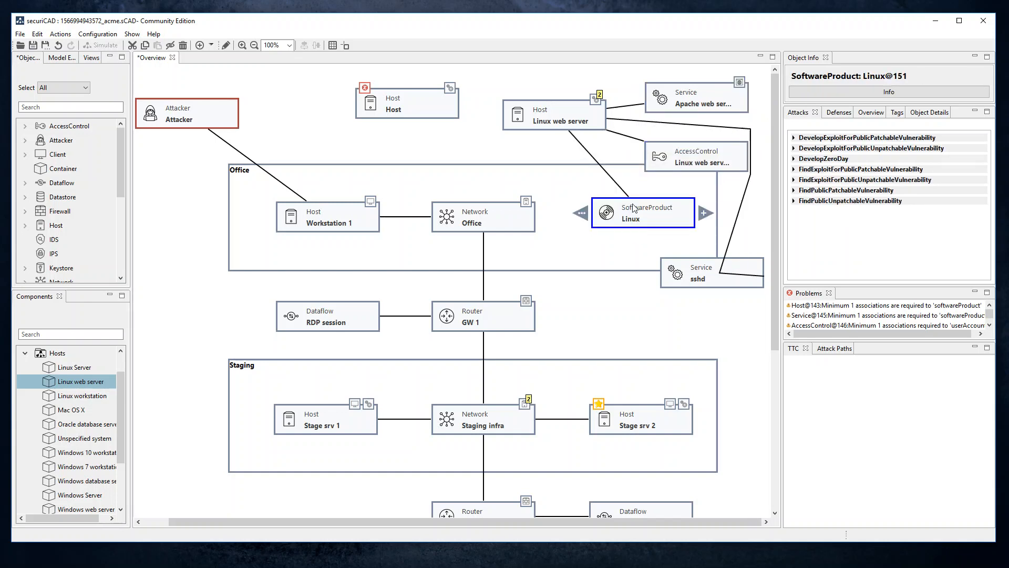
{"action": "left_click", "coordinate": [687, 278]}
{"action": "left_click_drag", "start_coordinate": [680, 291], "coordinate": [670, 315]}
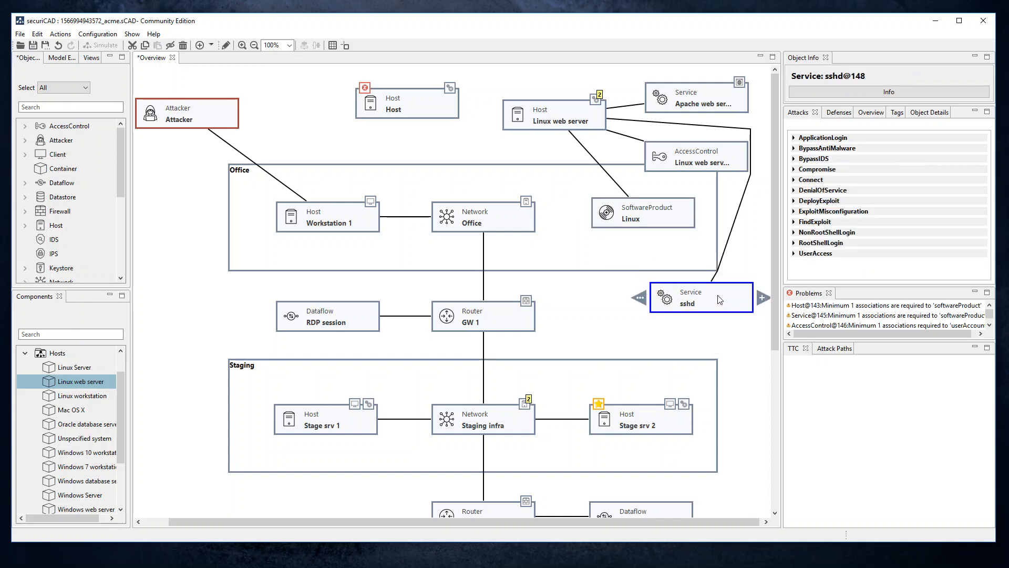
Show all objects connected to the Apache web service in the Overview diagram
{"action": "left_click", "coordinate": [705, 99]}
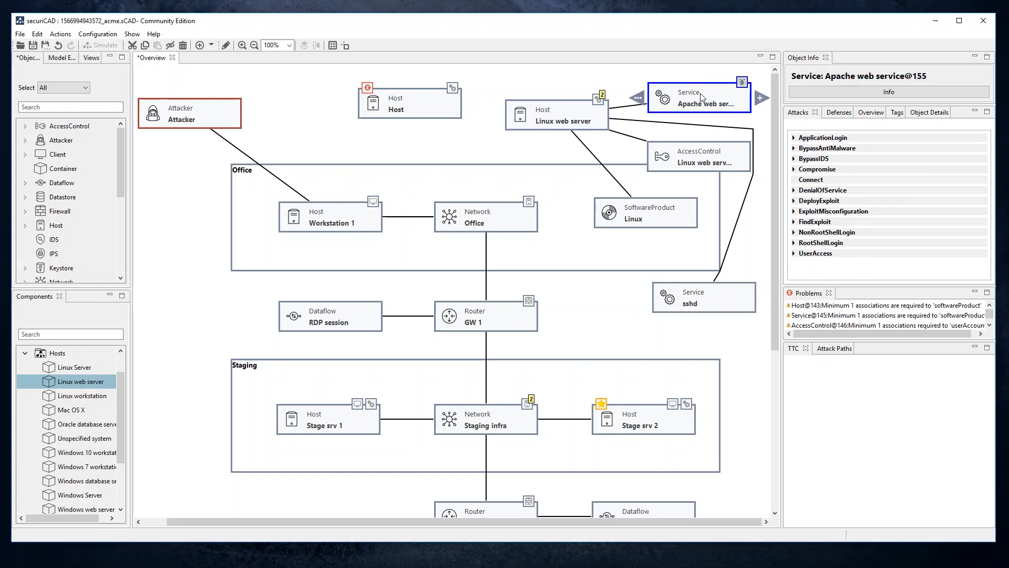
{"action": "right_click", "coordinate": [703, 96]}
{"action": "mouse_move", "coordinate": [735, 243]}
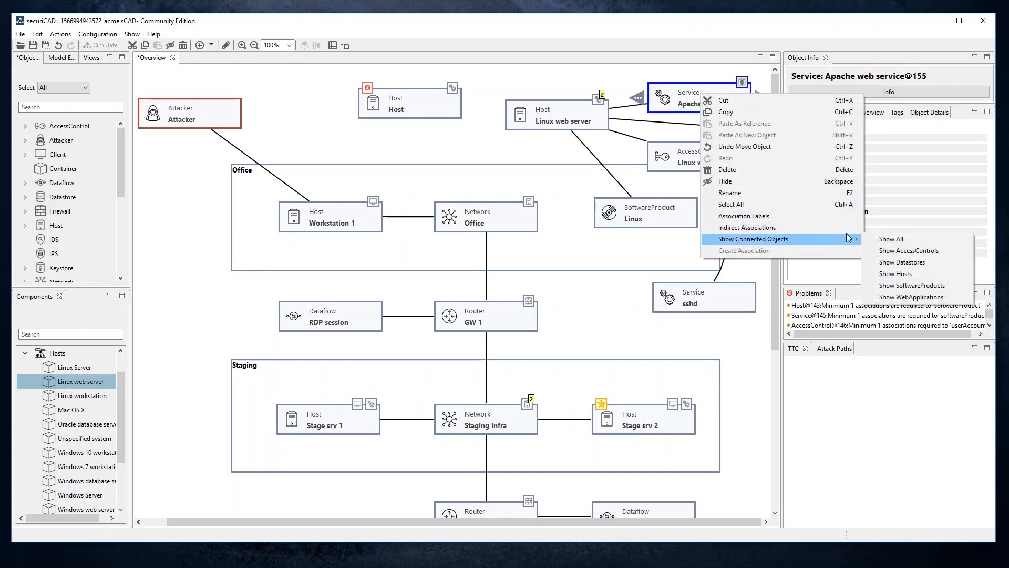
{"action": "left_click", "coordinate": [891, 241]}
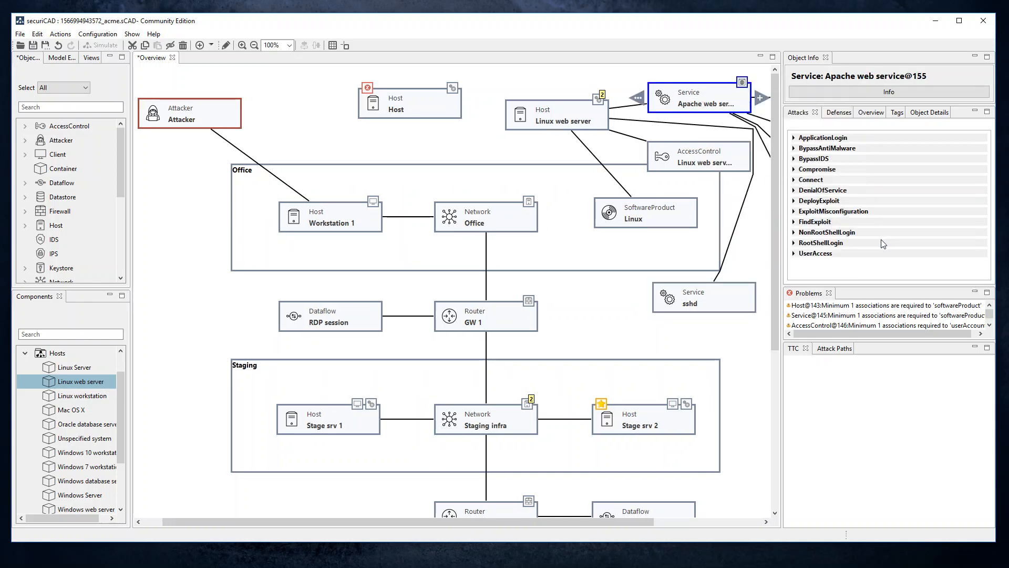
{"action": "left_click_drag", "start_coordinate": [633, 522], "coordinate": [746, 514]}
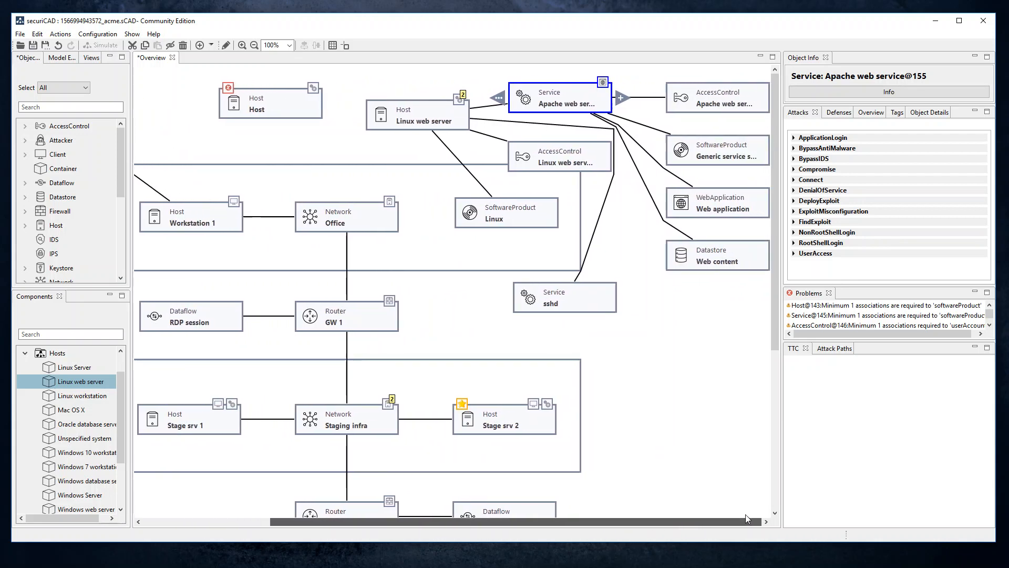
Rearrange the Apache service's Web content datastore, AccessControl, software product and Web application, and collapse the Hosts component group
{"action": "left_click", "coordinate": [704, 269]}
{"action": "left_click_drag", "start_coordinate": [704, 269], "coordinate": [703, 272]}
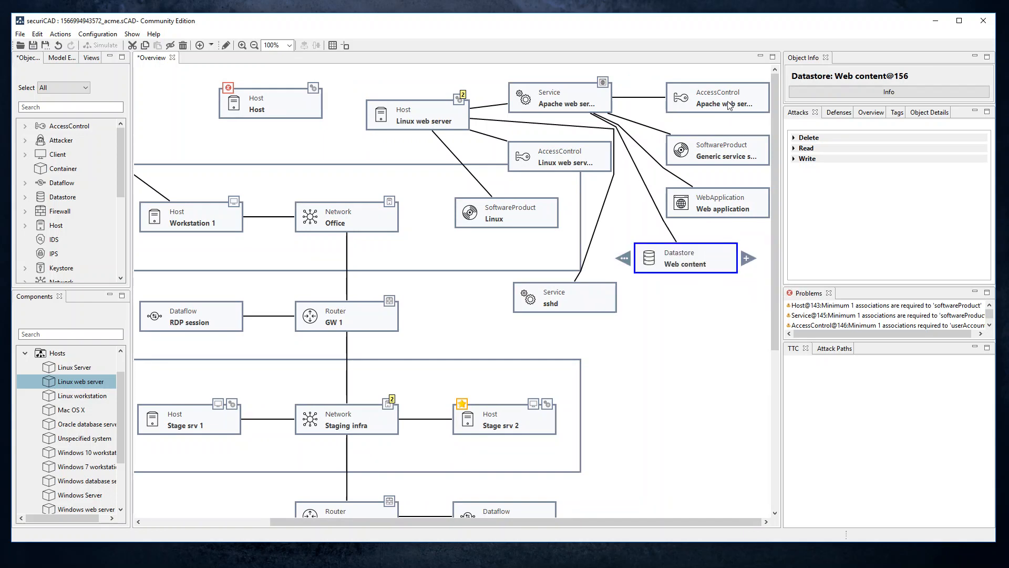
{"action": "left_click_drag", "start_coordinate": [729, 103], "coordinate": [729, 93]}
{"action": "left_click_drag", "start_coordinate": [721, 152], "coordinate": [723, 138]}
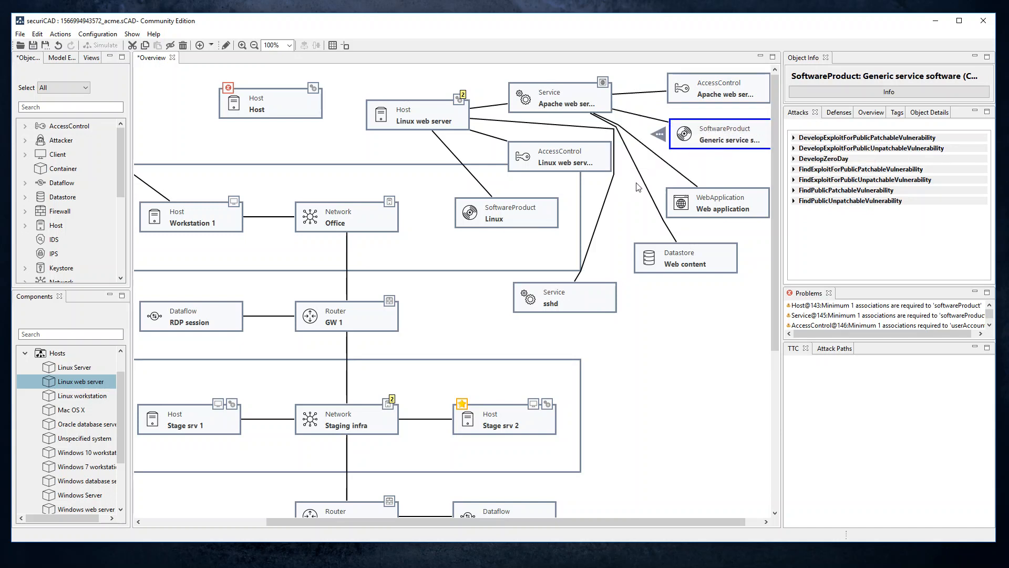
{"action": "left_click_drag", "start_coordinate": [738, 206], "coordinate": [735, 193]}
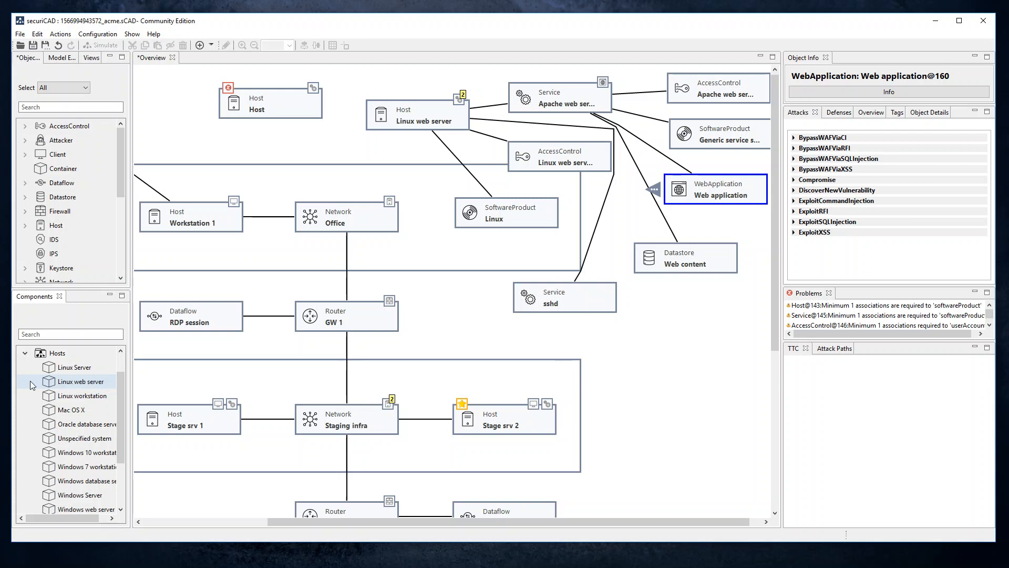
{"action": "left_click", "coordinate": [25, 354]}
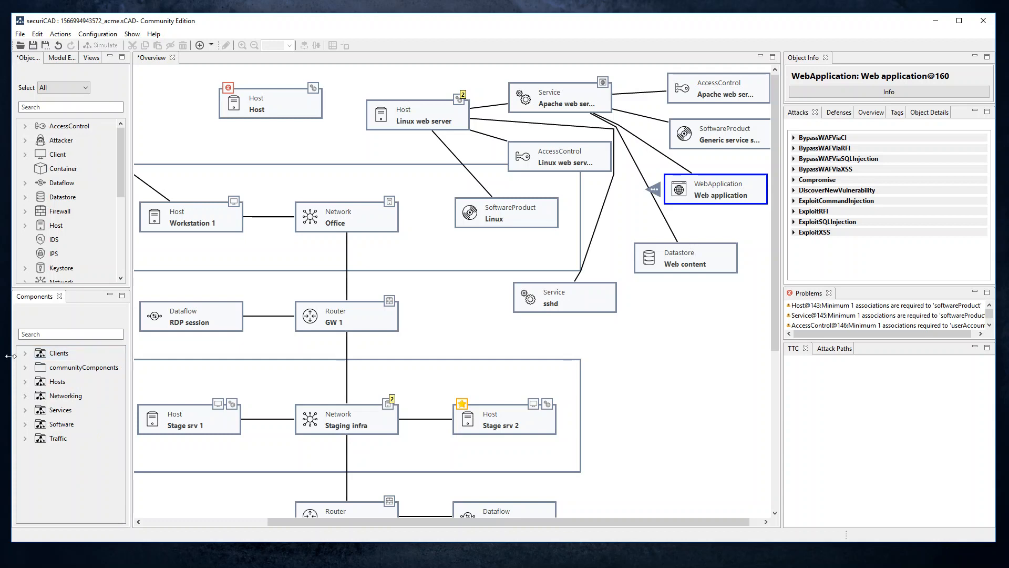